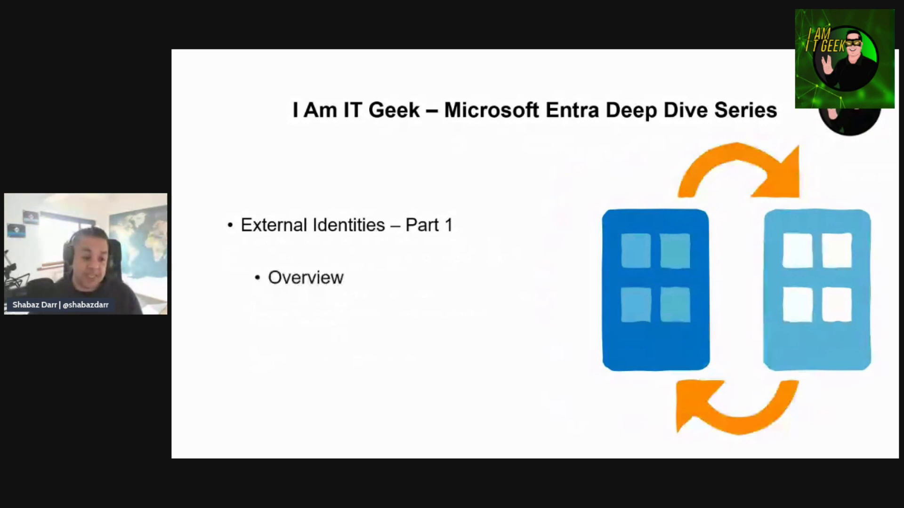
Step: Reveal the All Identities and User Flows bullets, then advance to the Overview slide
key(Right)
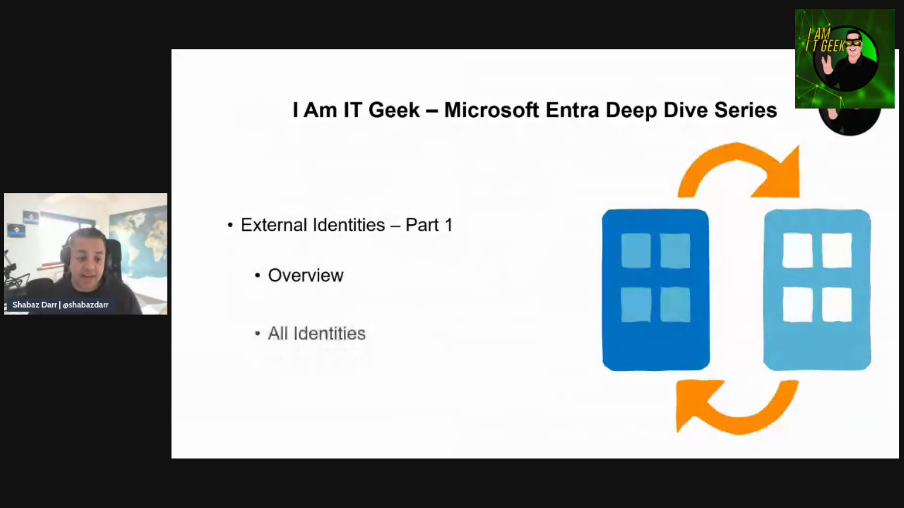
key(Right)
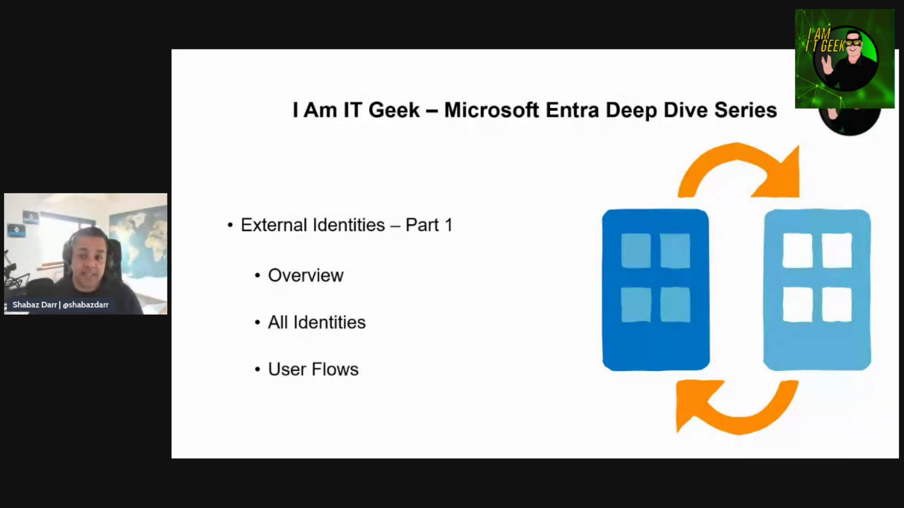
key(Right)
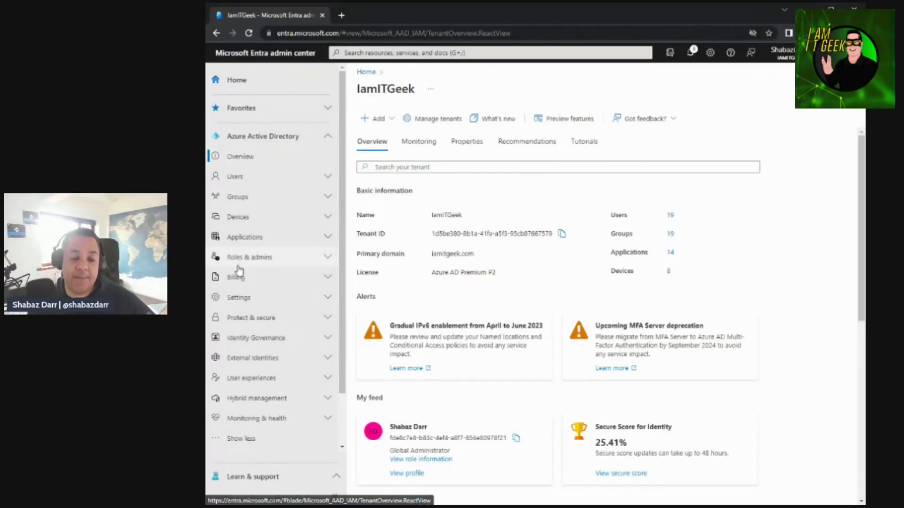
Step: Open External Identities Overview and scroll through its Get started cards on collaboration, providers and sign-up
click(247, 359)
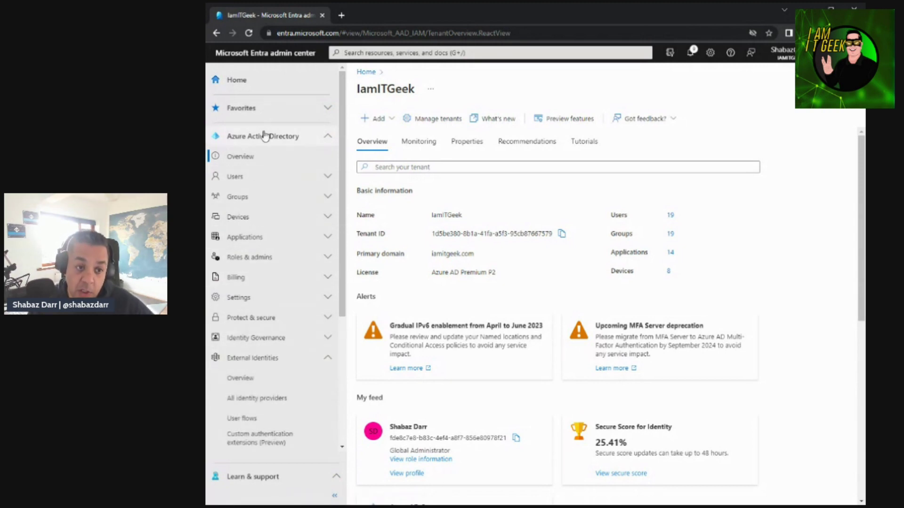
click(249, 381)
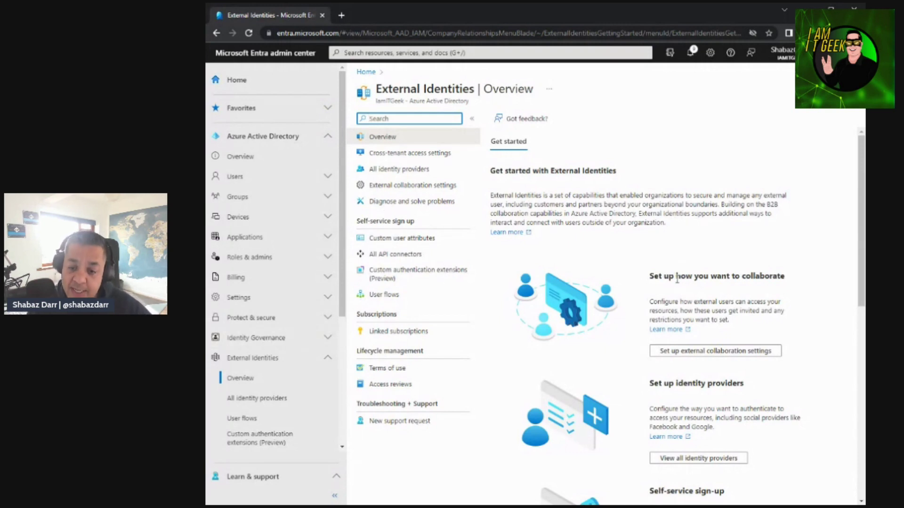
scroll(775, 296, down, 2)
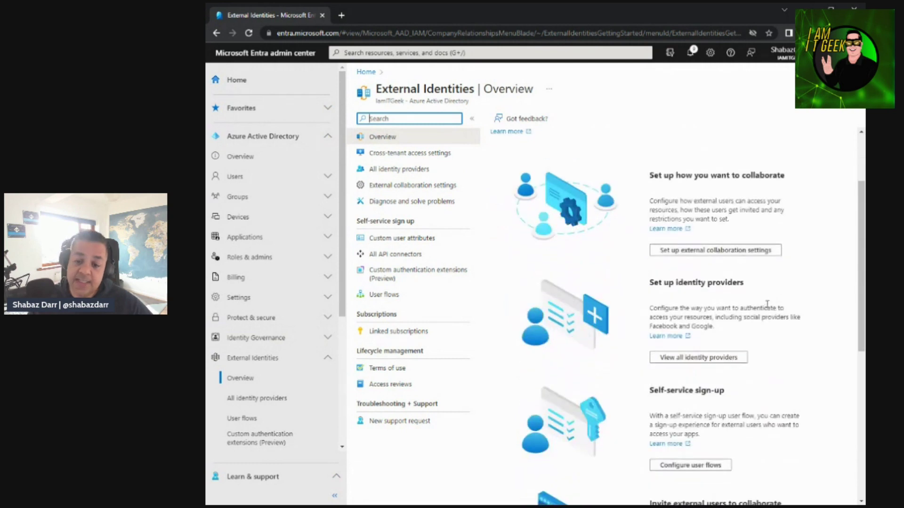
scroll(780, 299, down, 1)
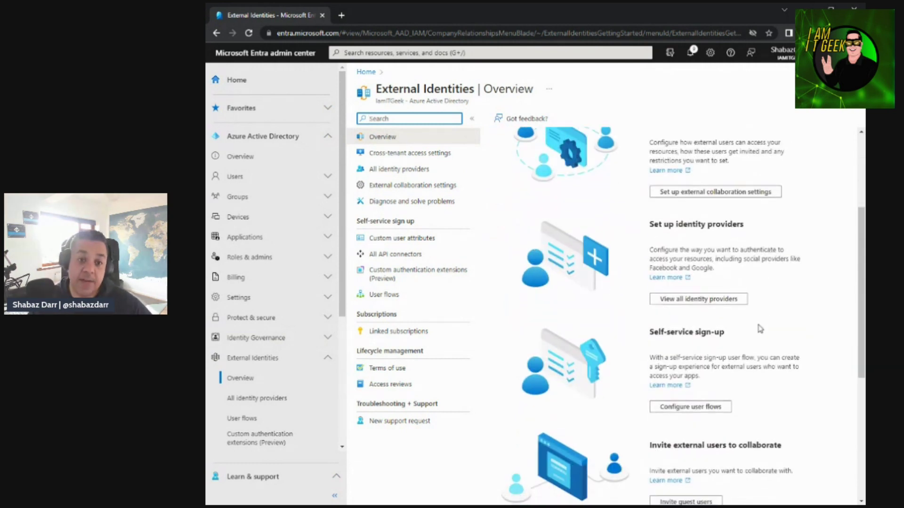
scroll(760, 329, up, 1)
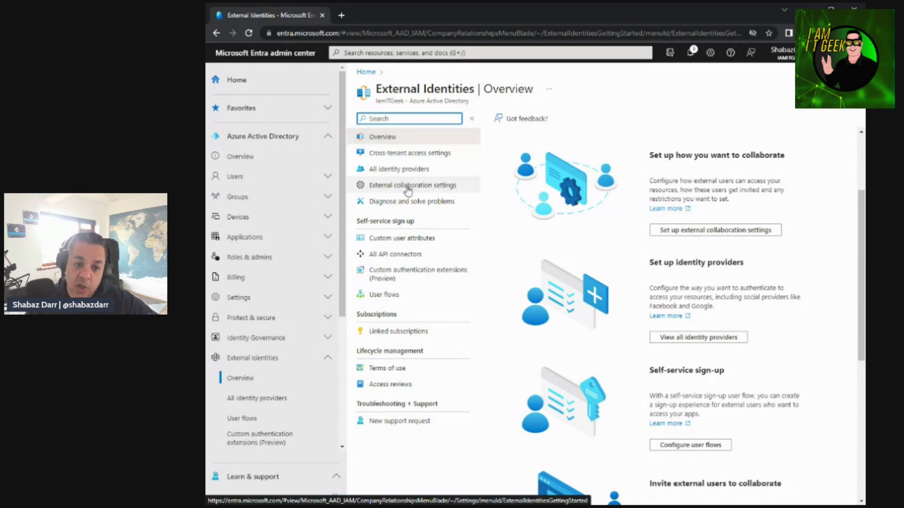
Step: Show All identity providers: Azure Active Directory, Microsoft Account and Email one-time passcode
click(422, 175)
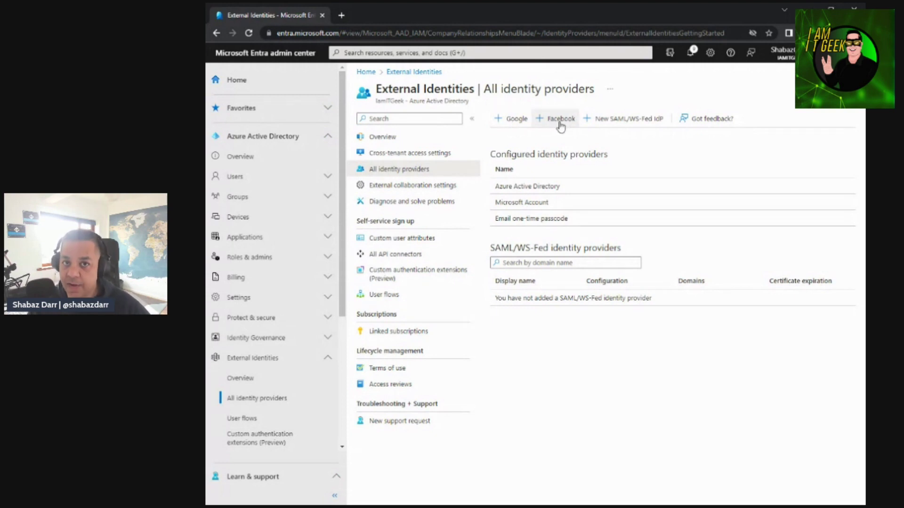
Step: Begin adding Google as a social identity provider and open its B2B guest setup guide in a new tab
click(514, 122)
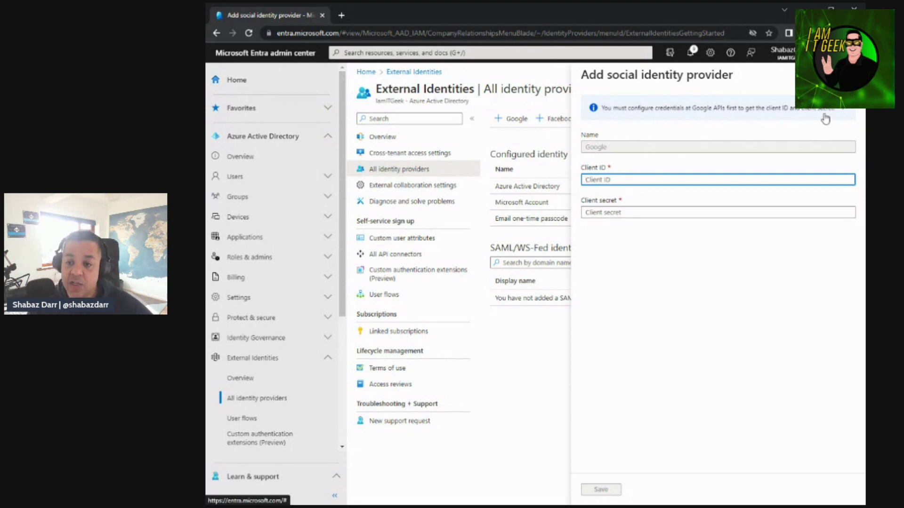
click(732, 112)
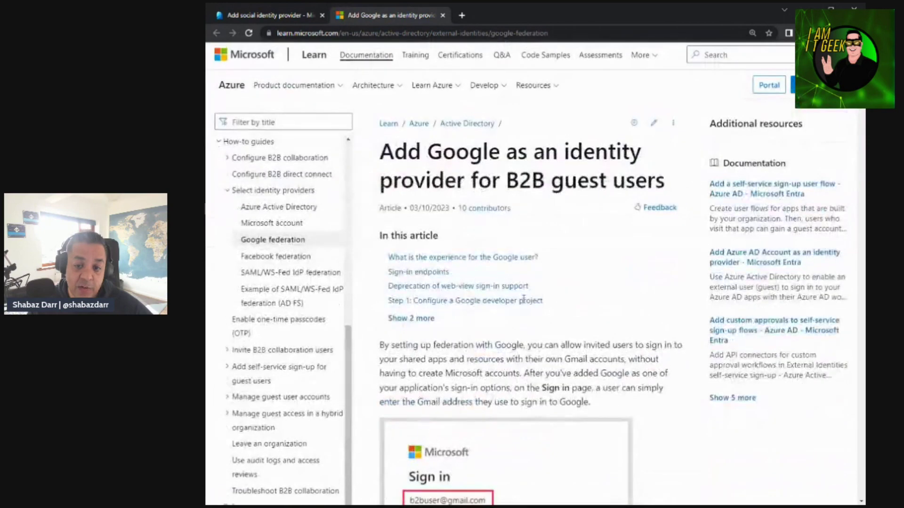
Step: Scroll through the Learn article on Google federation for Gmail guest users and back to the top
scroll(549, 198, down, 9)
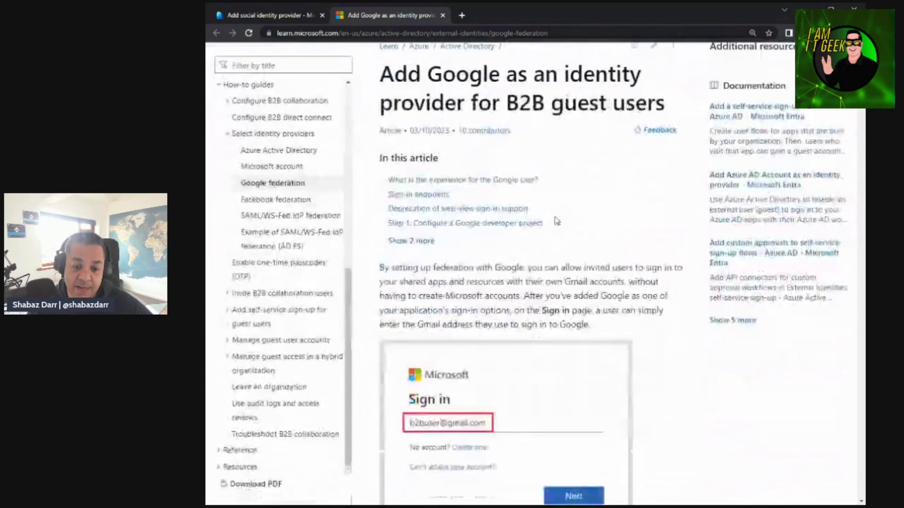
scroll(557, 220, down, 2)
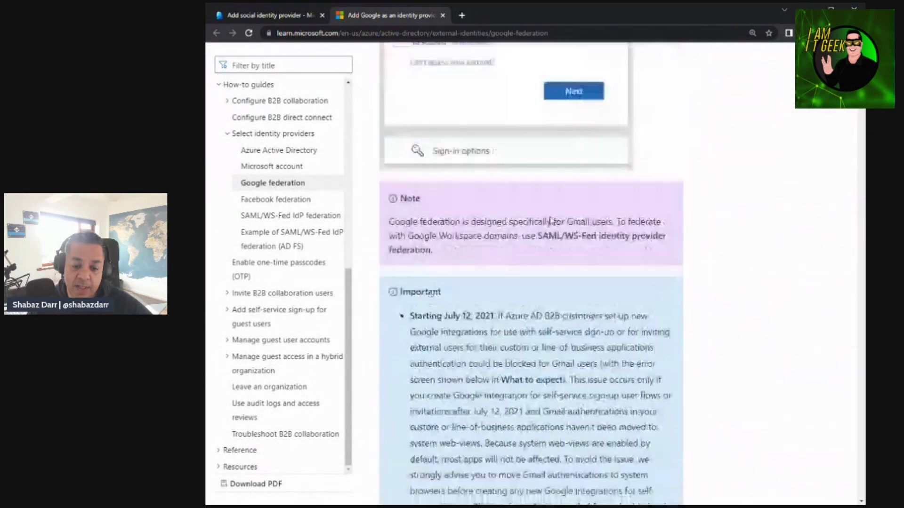
scroll(541, 212, up, 10)
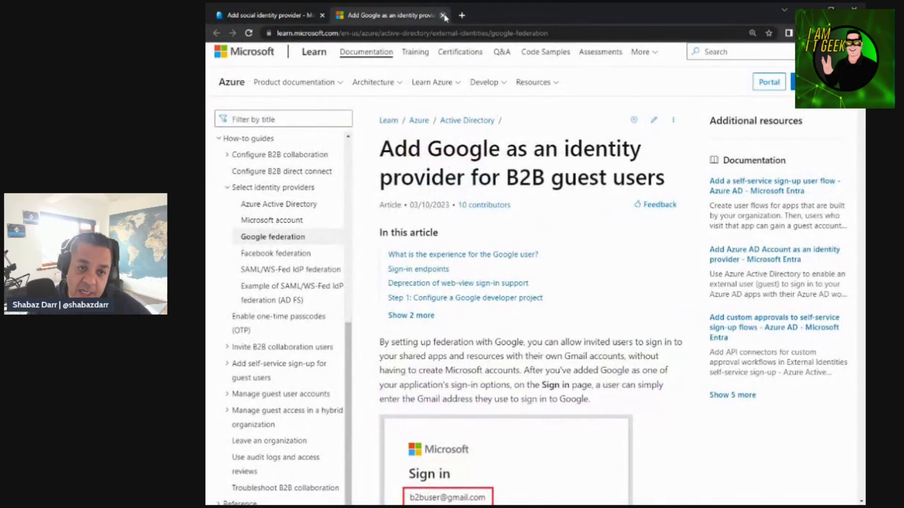
Step: Close the Google guide and panel, glance at the Facebook provider form, then start a new SAML/WS-Fed IdP
click(443, 15)
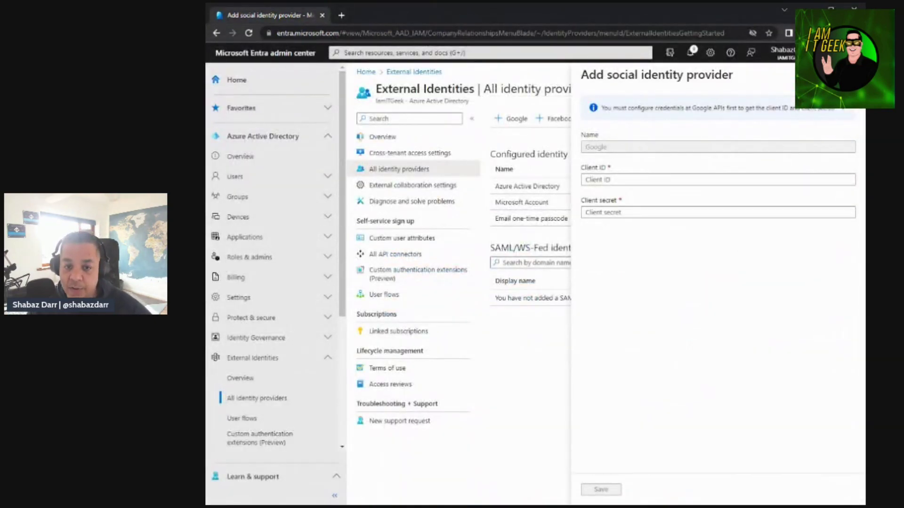
click(852, 74)
click(551, 120)
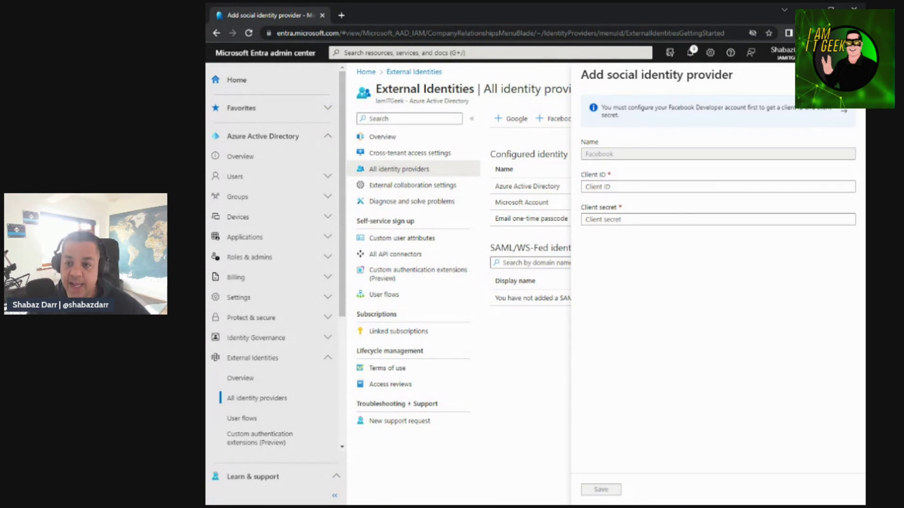
click(853, 75)
click(607, 122)
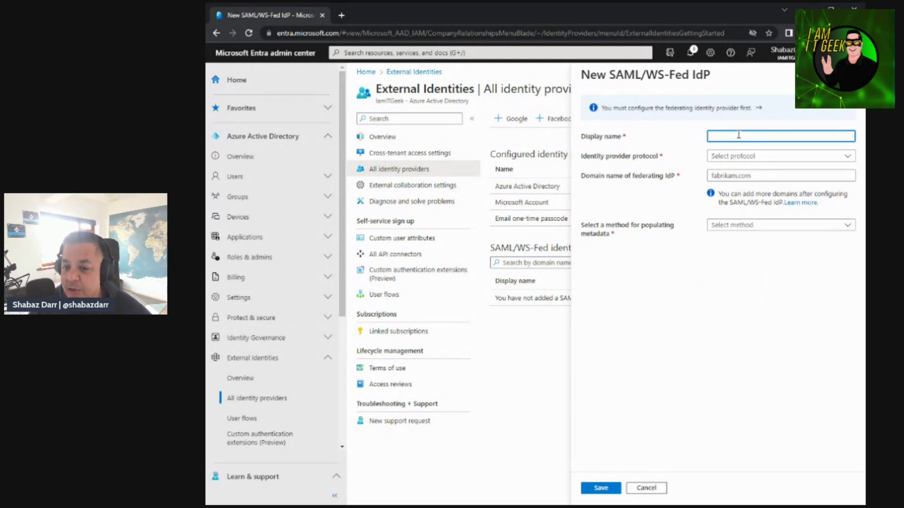
Step: Set the new identity provider's protocol to WS-Fed after comparing SAML and the metadata population options
click(774, 156)
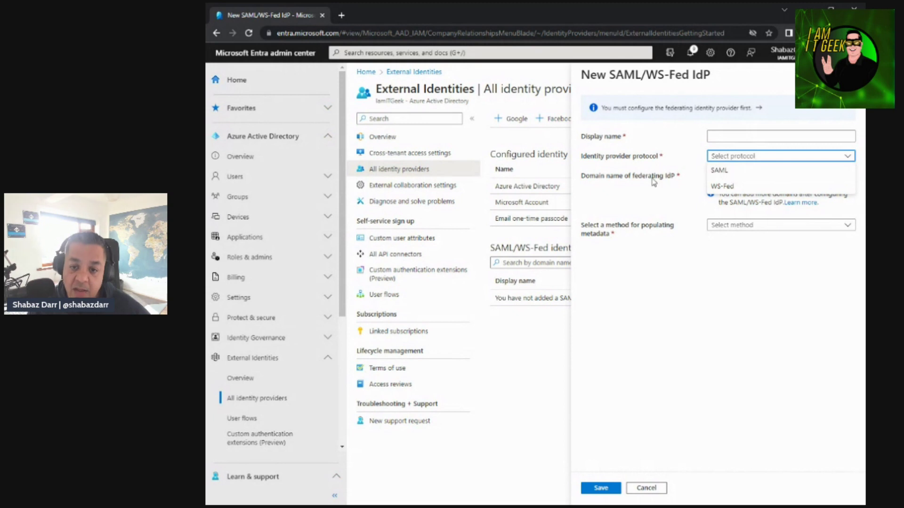
click(617, 195)
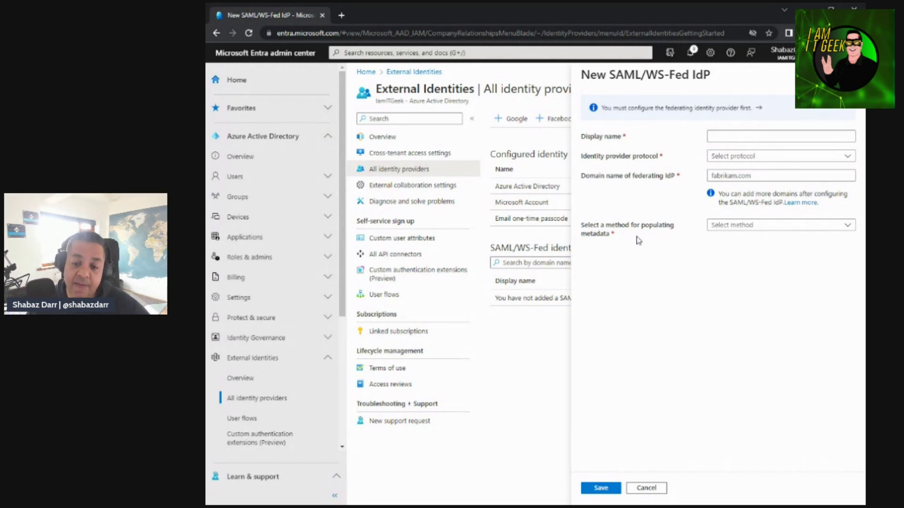
click(808, 225)
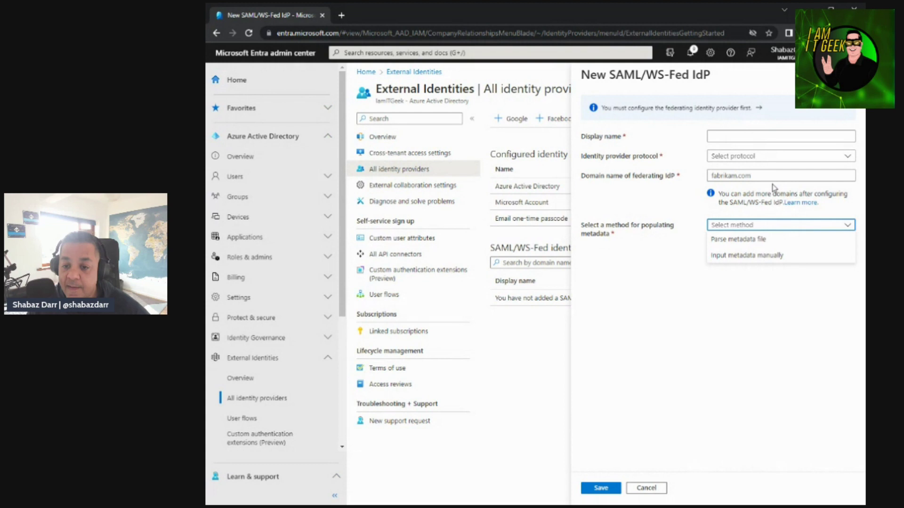
click(753, 156)
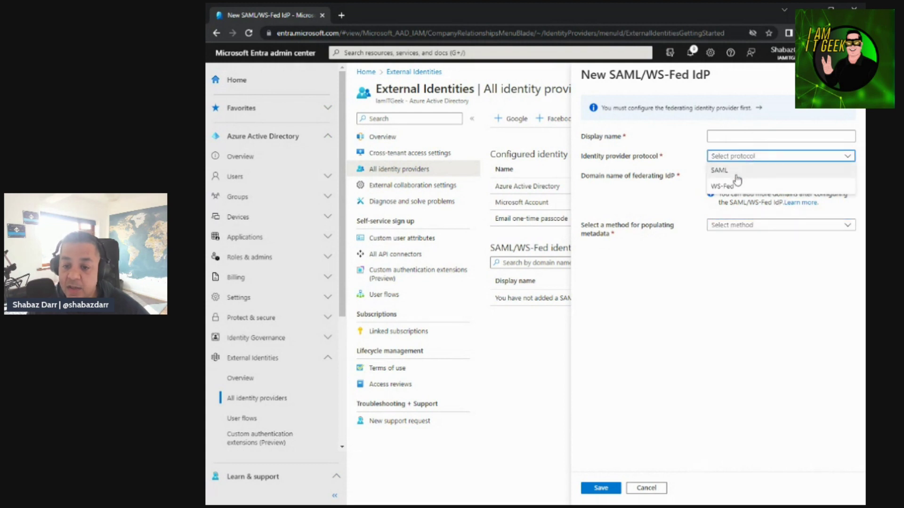
click(734, 168)
click(776, 225)
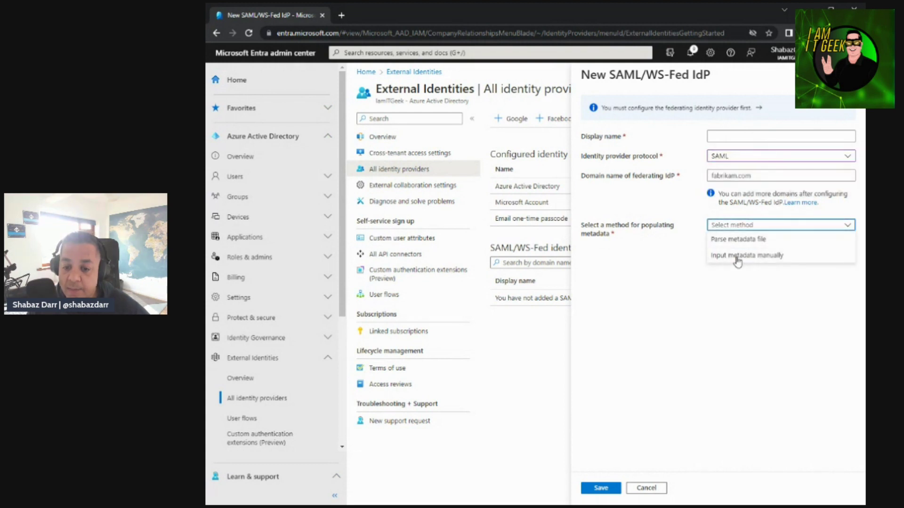
click(743, 156)
click(727, 186)
click(759, 226)
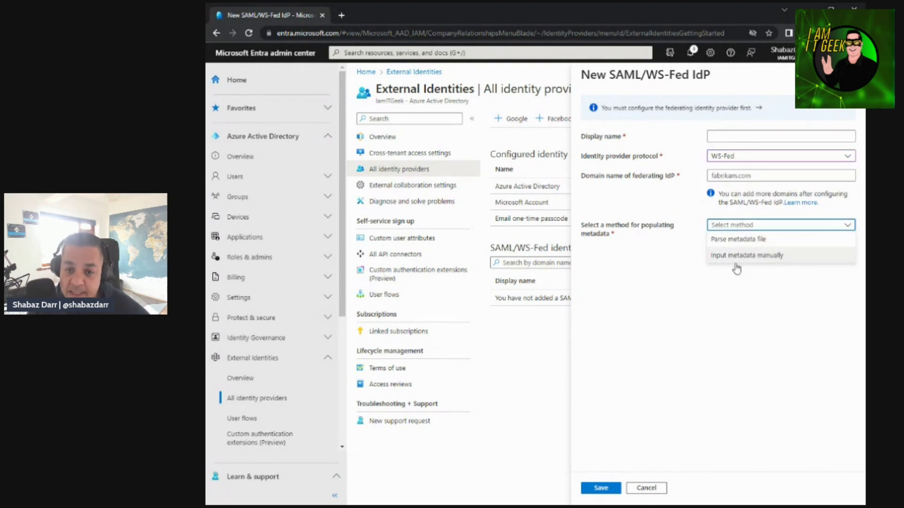
click(680, 284)
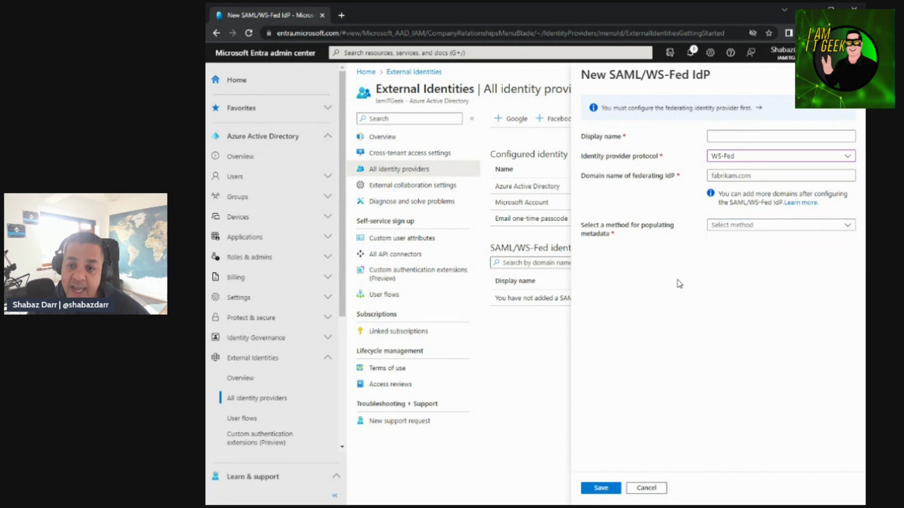
Step: Skim the SAML/WS-Fed federation documentation from the info banner, then close its tab
click(649, 112)
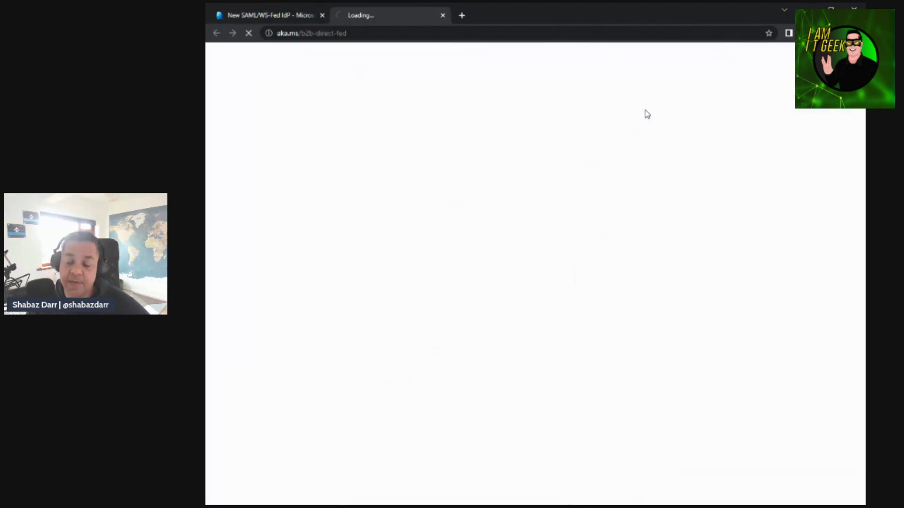
scroll(469, 176, down, 15)
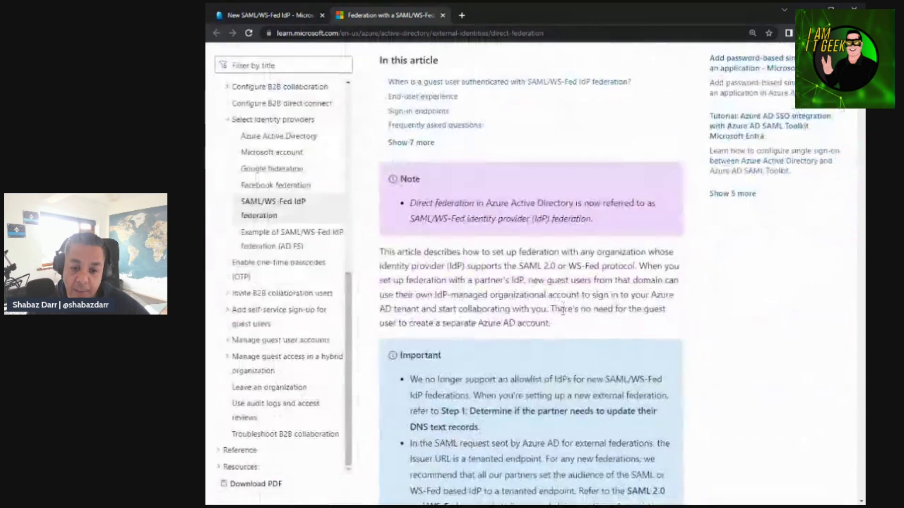
scroll(560, 310, up, 3)
scroll(561, 310, up, 8)
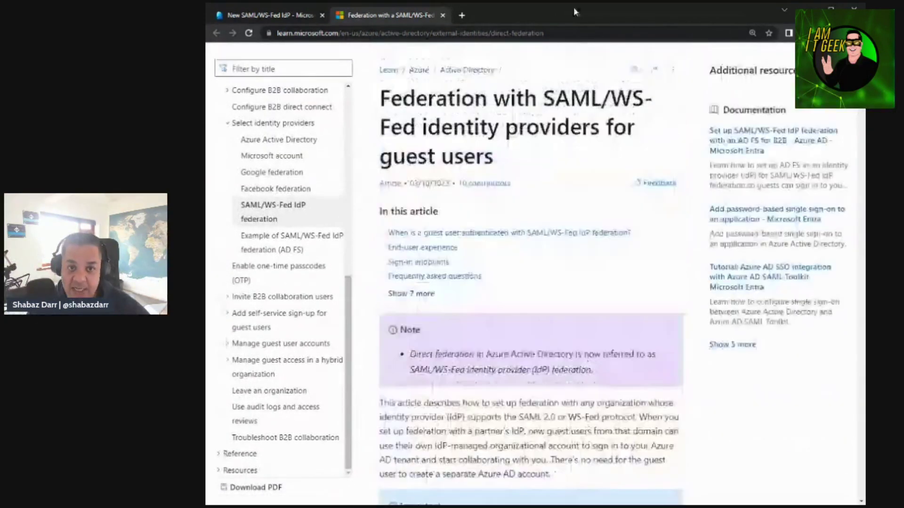
click(443, 15)
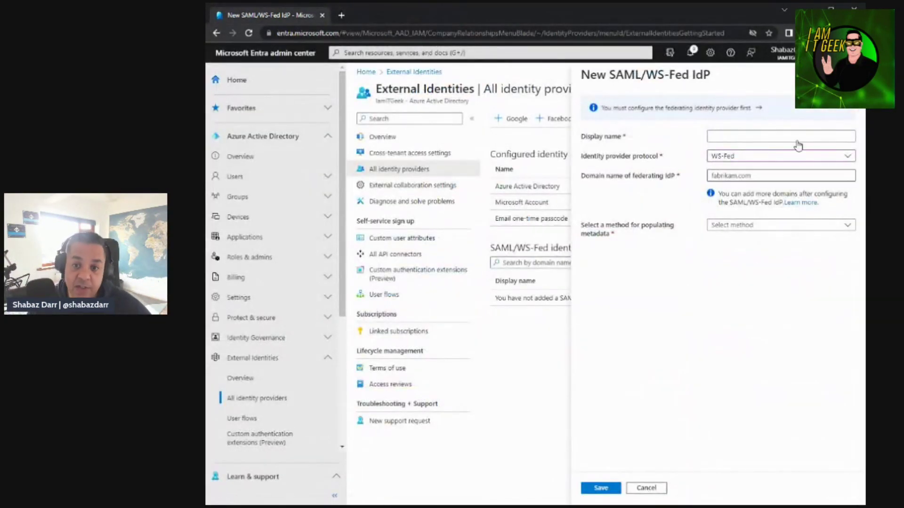
Step: Close the New SAML/WS-Fed IdP panel and confirm discarding its unsaved edits
click(854, 75)
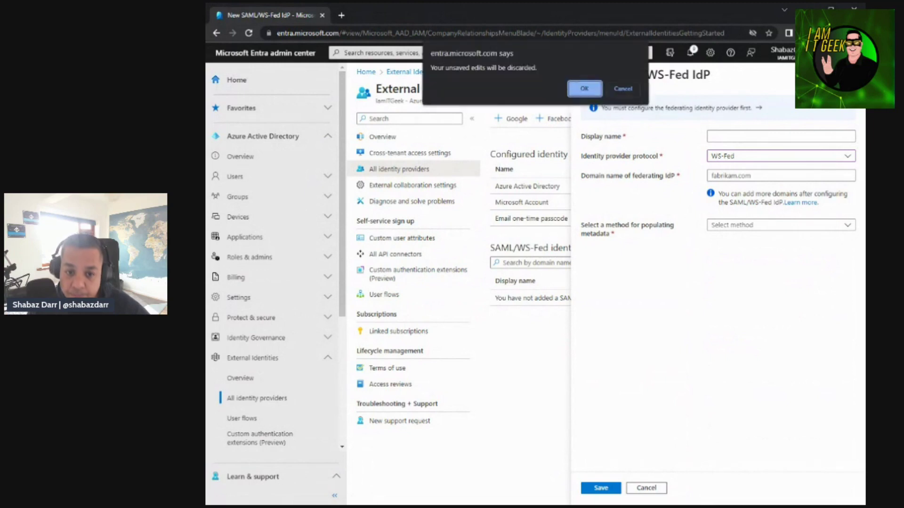
click(584, 89)
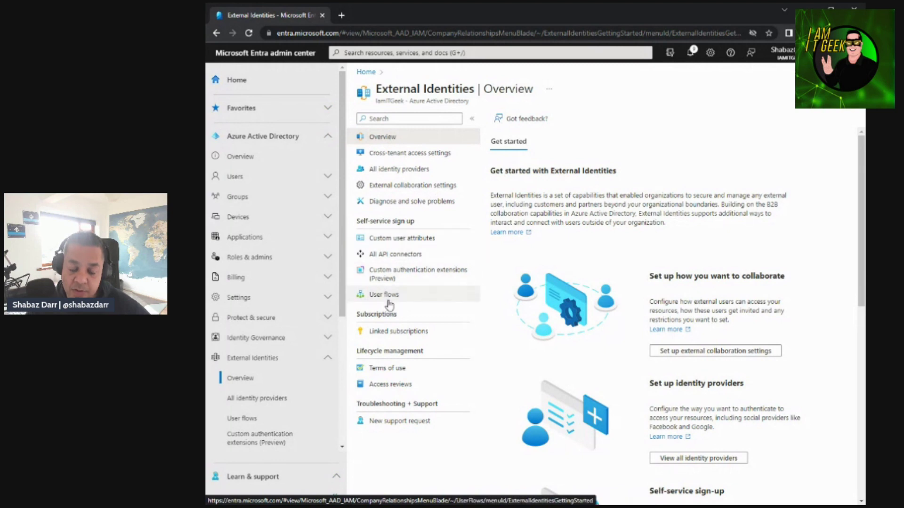
Step: Open User flows under Self-service sign up, which shows an empty list
click(389, 302)
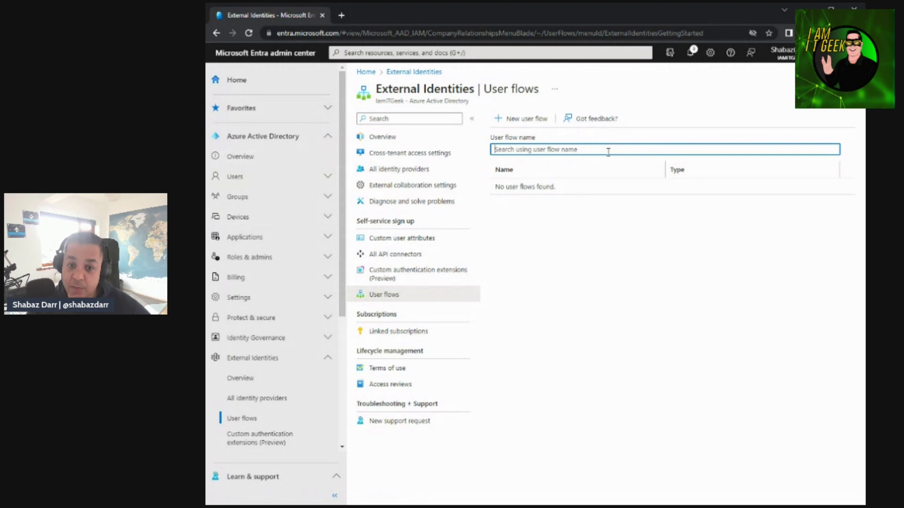
click(324, 177)
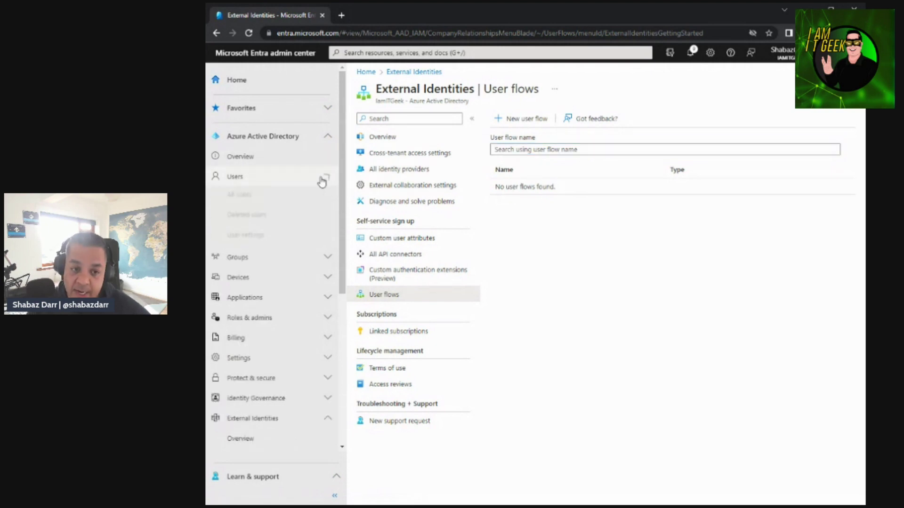
click(238, 237)
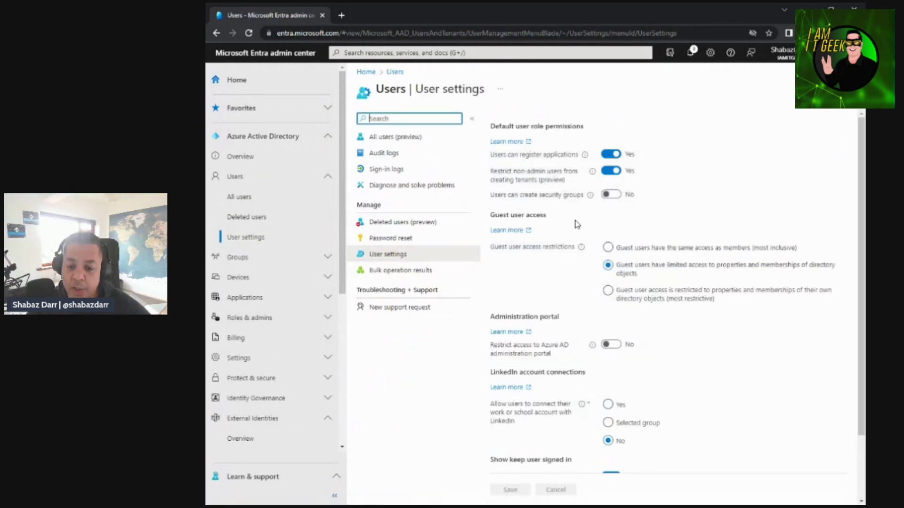
scroll(577, 225, down, 2)
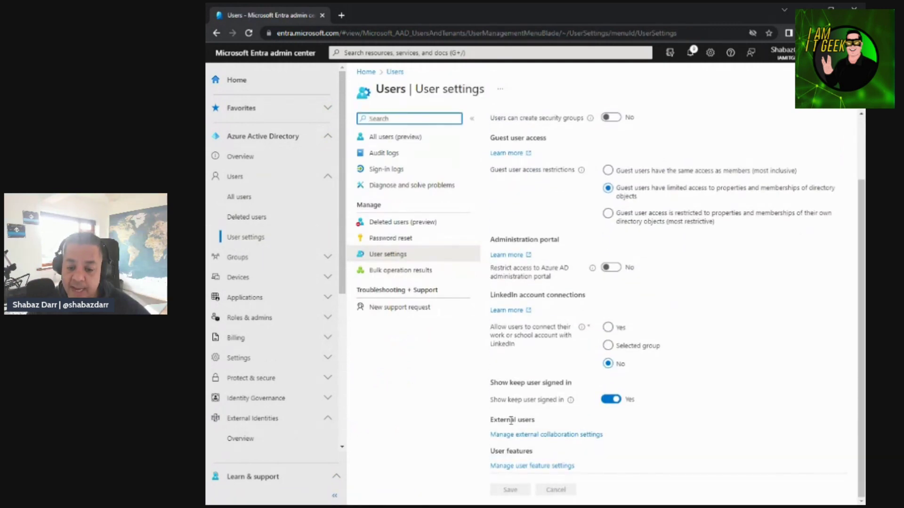
click(526, 437)
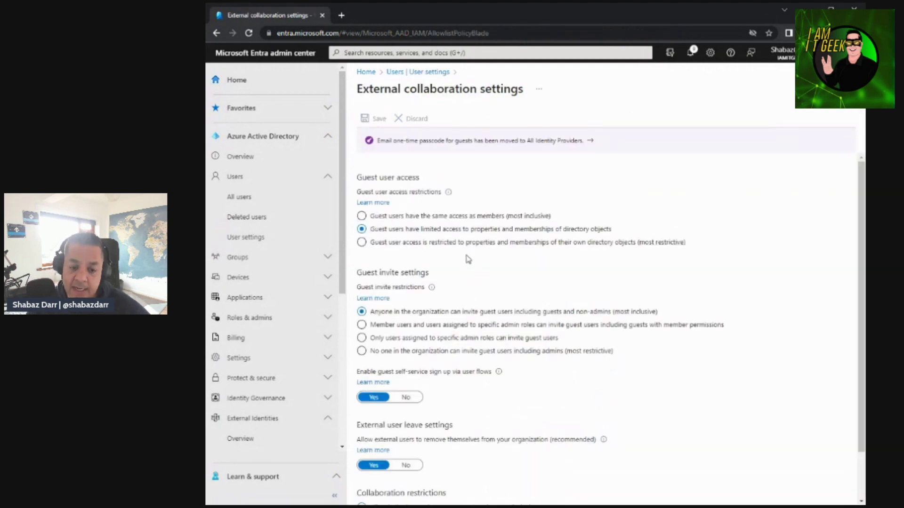
scroll(468, 259, down, 1)
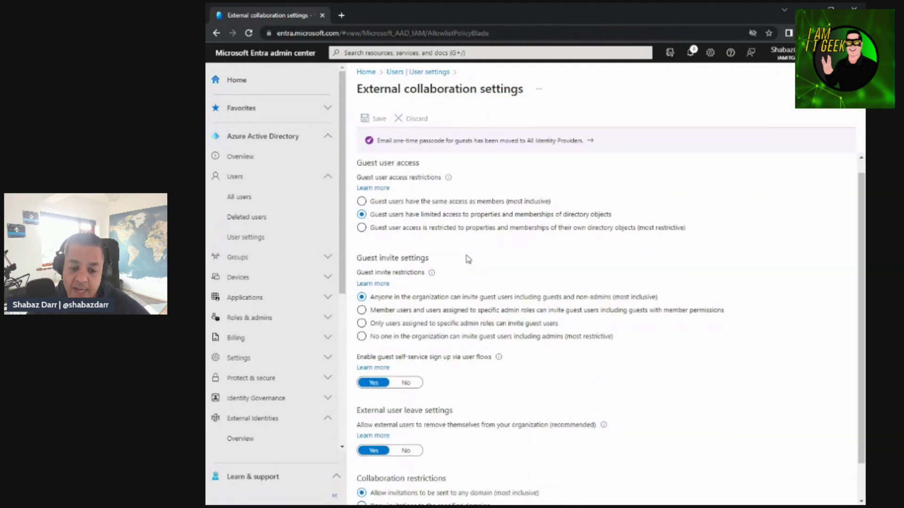
click(326, 179)
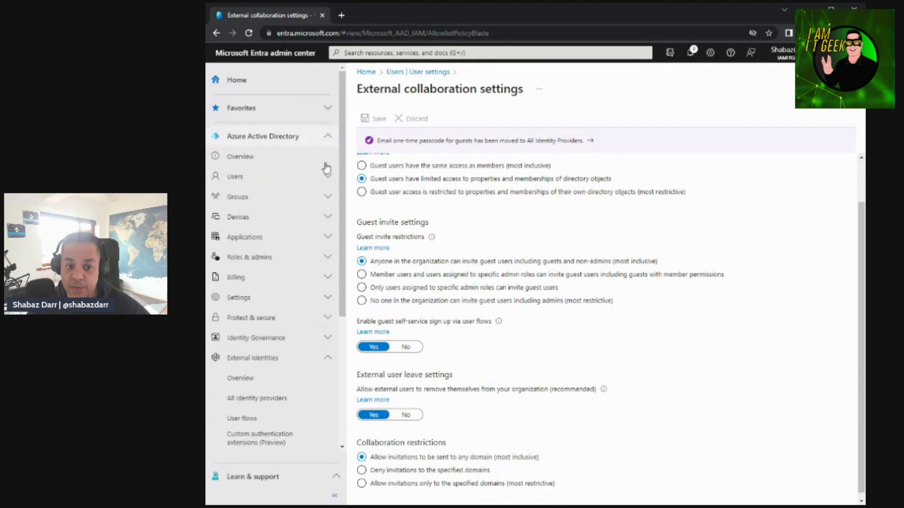
Step: Start a new user flow named demo_User_Flow with Microsoft Account as a sign-in option
click(244, 419)
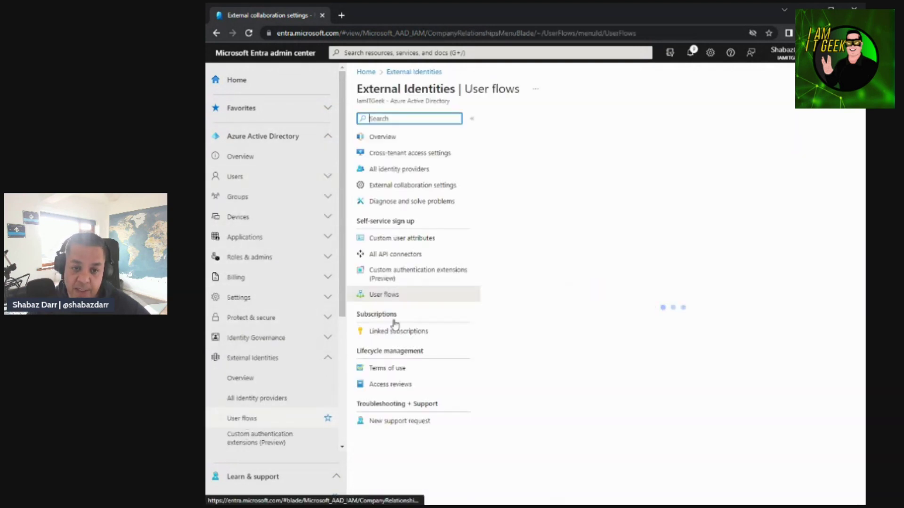
click(523, 120)
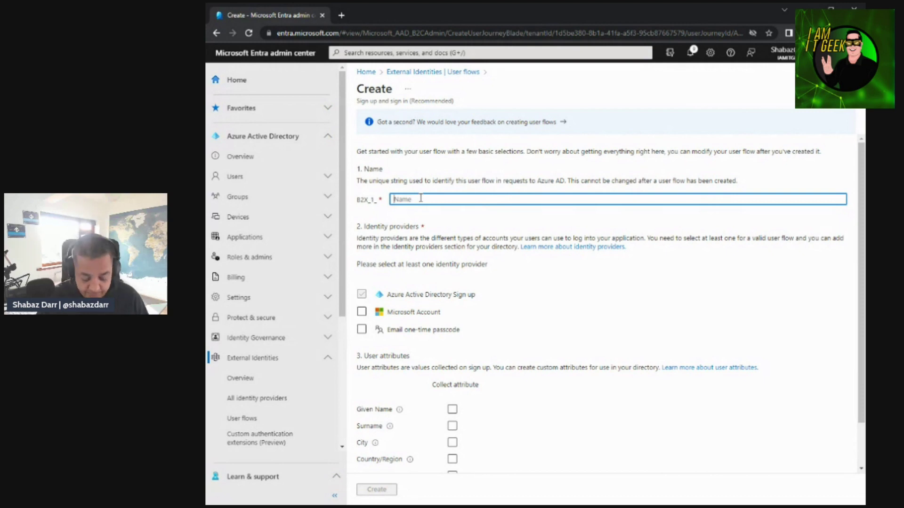
text(demo_User_Flow)
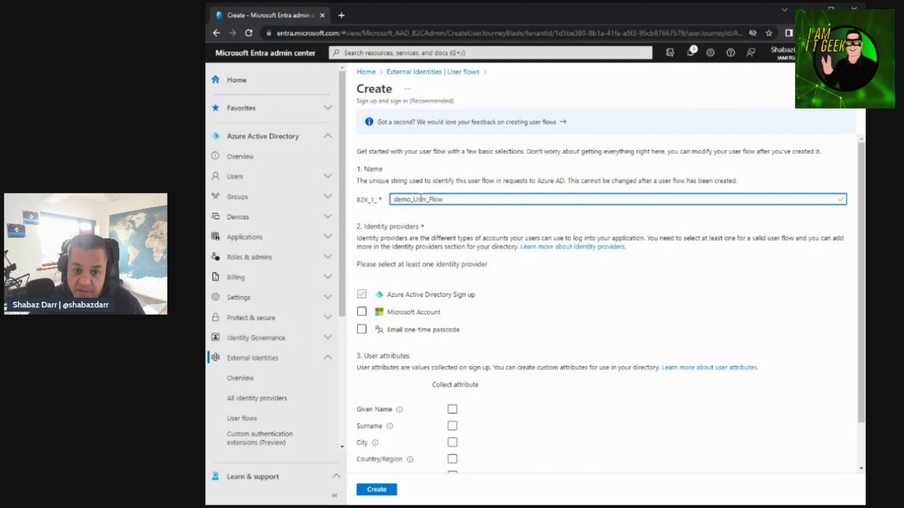
click(415, 312)
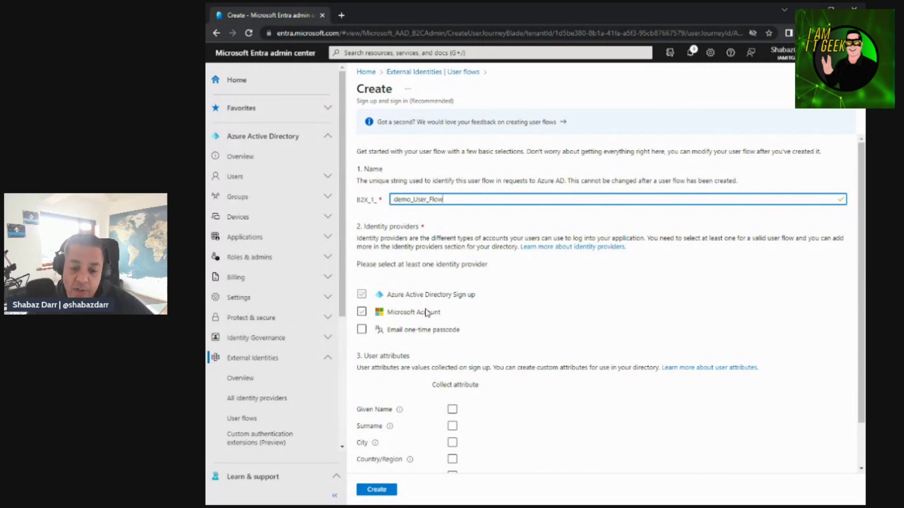
click(361, 312)
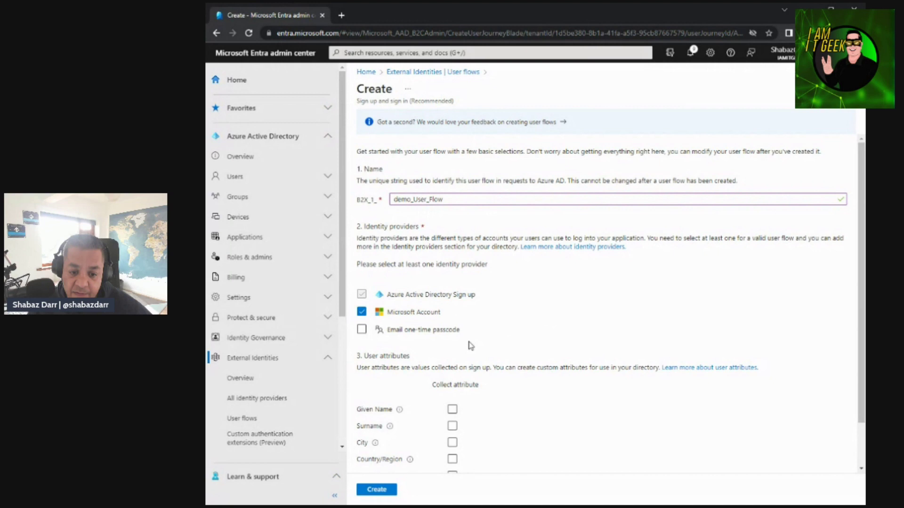
Step: Collect Given Name, Surname and Country/Region at sign-up and confirm the attributes
scroll(470, 346, down, 1)
mouse_move(390, 376)
click(452, 360)
click(452, 376)
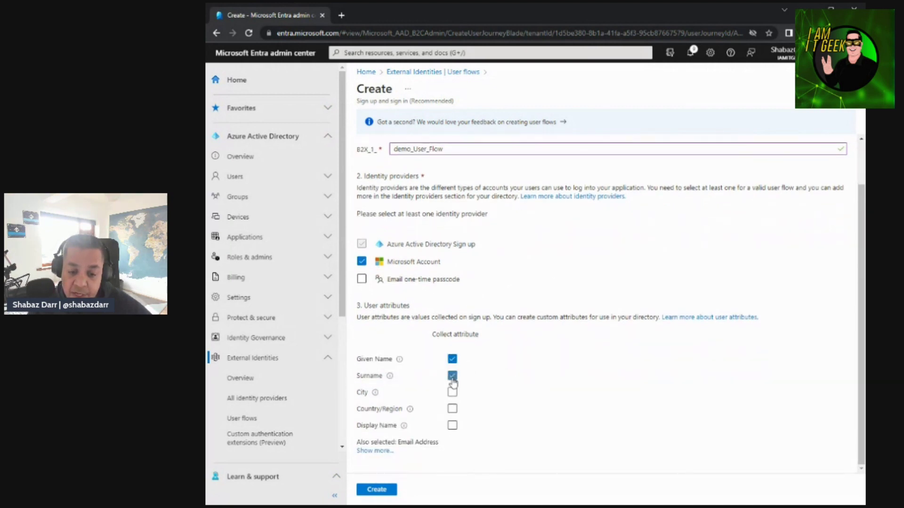
click(452, 409)
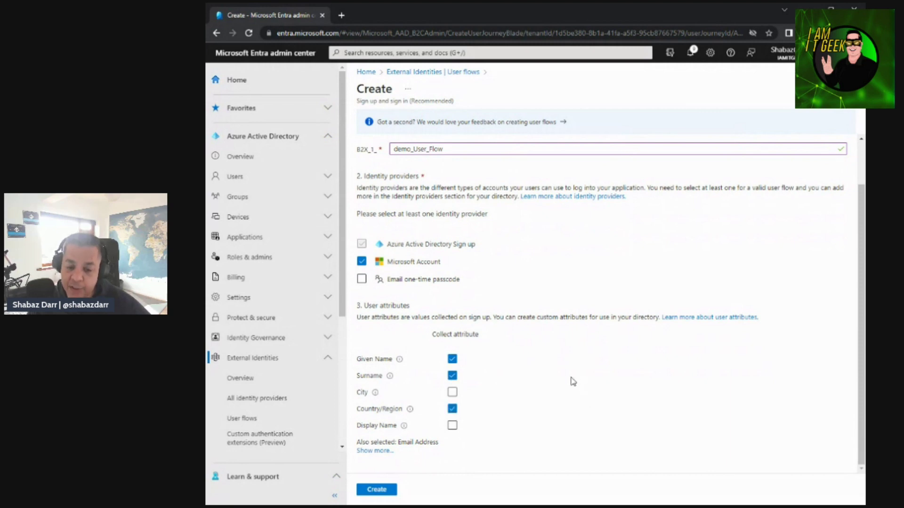
click(374, 450)
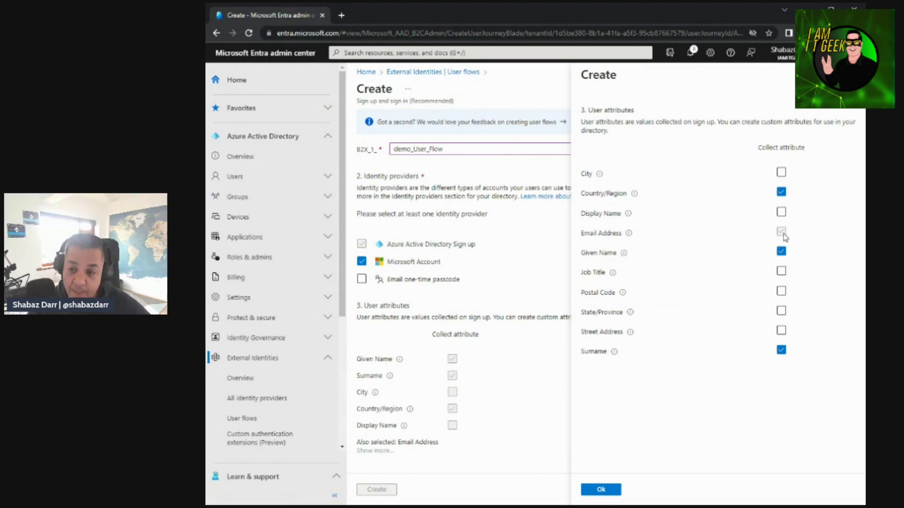
click(602, 492)
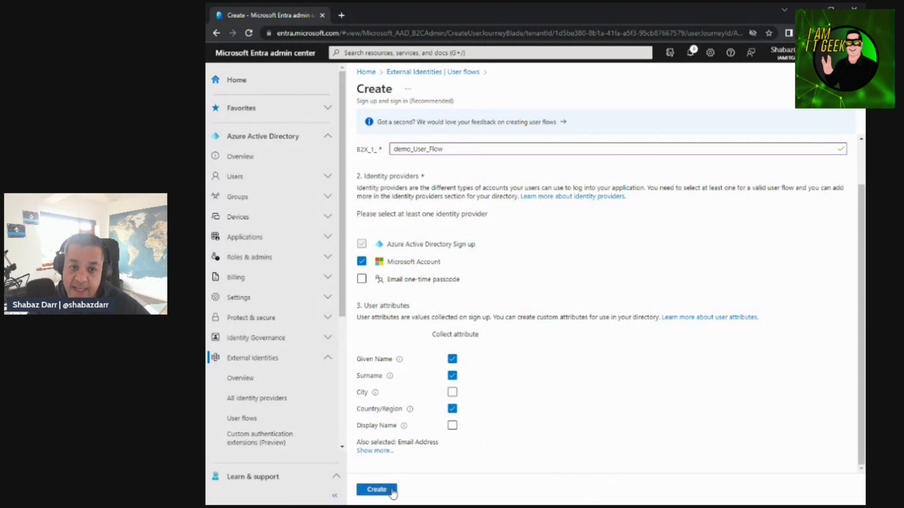
Step: Create the B2X_1_demo_User_Flow sign-up and sign-in flow and open its overview page
click(377, 490)
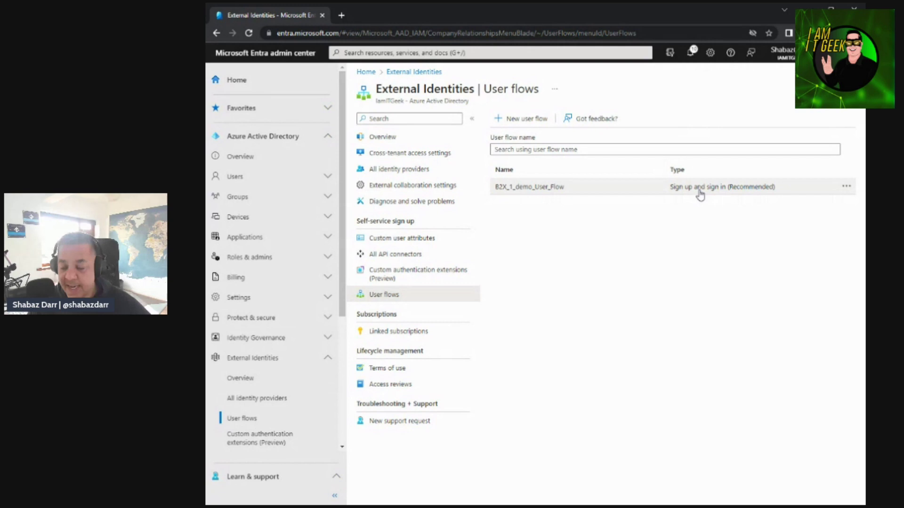
click(700, 193)
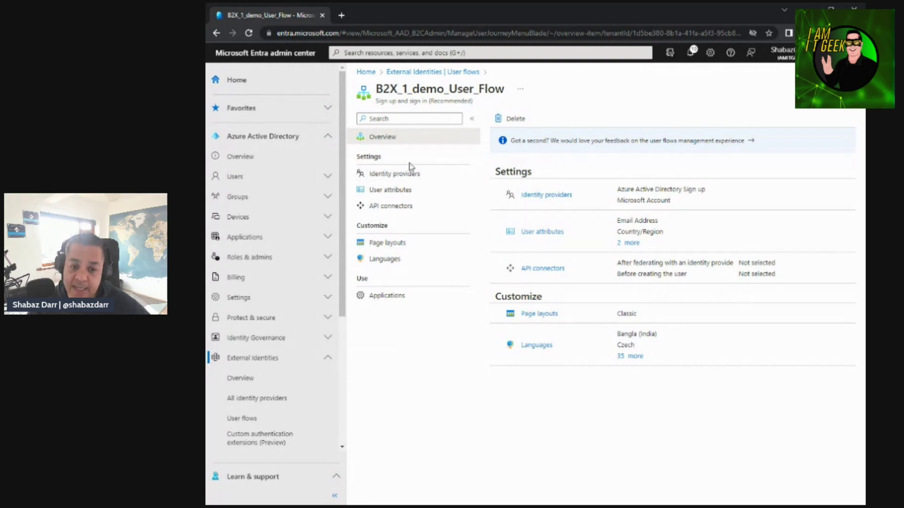
Step: Review the flow's identity providers, user attributes, and both API connector dropdowns without changing them
click(417, 181)
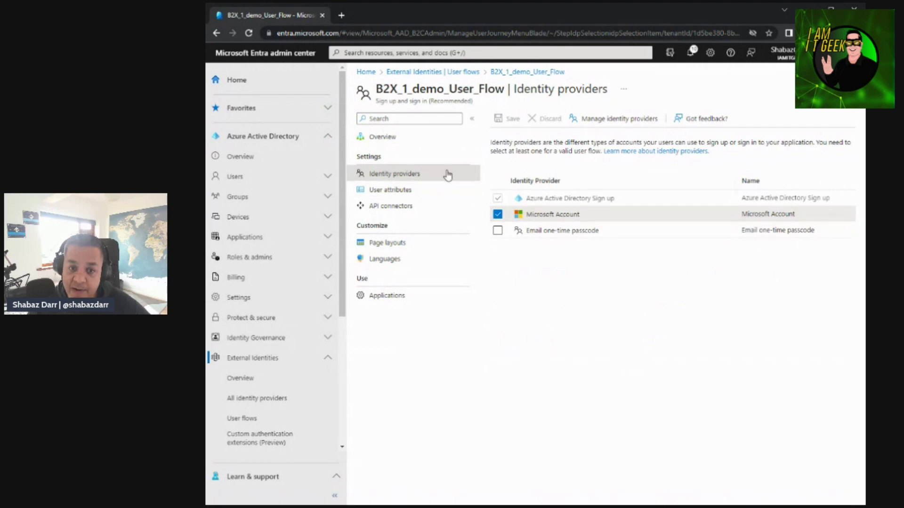
click(403, 191)
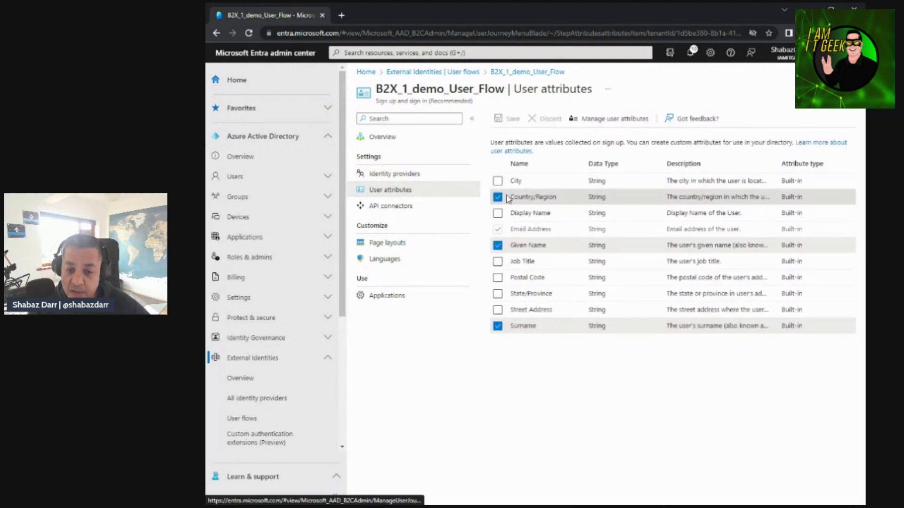
click(401, 207)
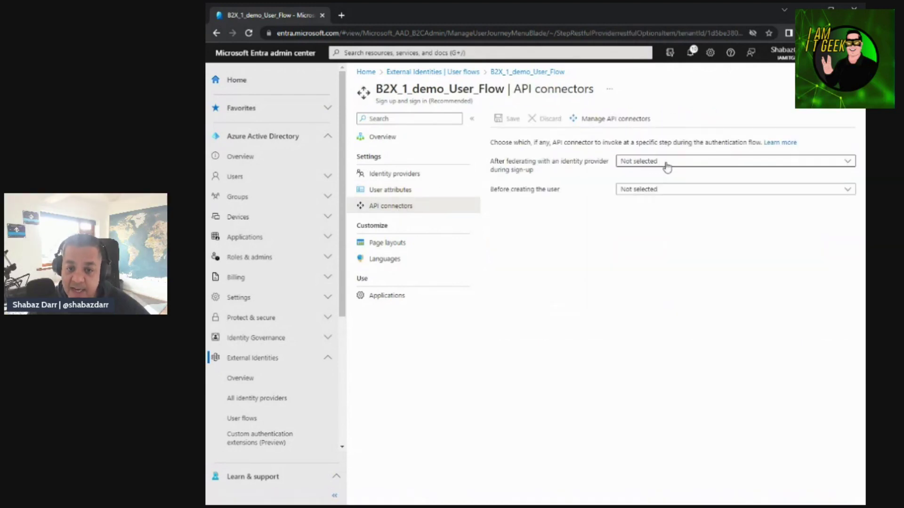
click(667, 166)
click(534, 205)
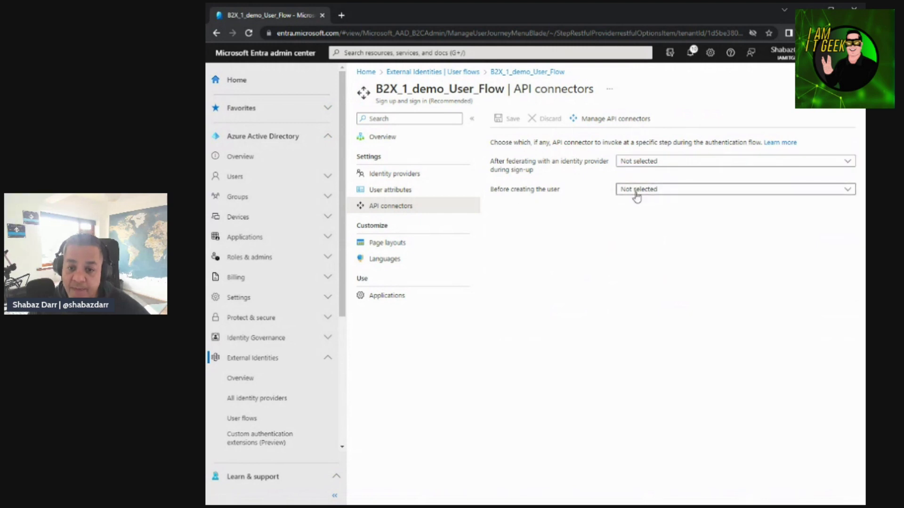
click(671, 191)
click(546, 235)
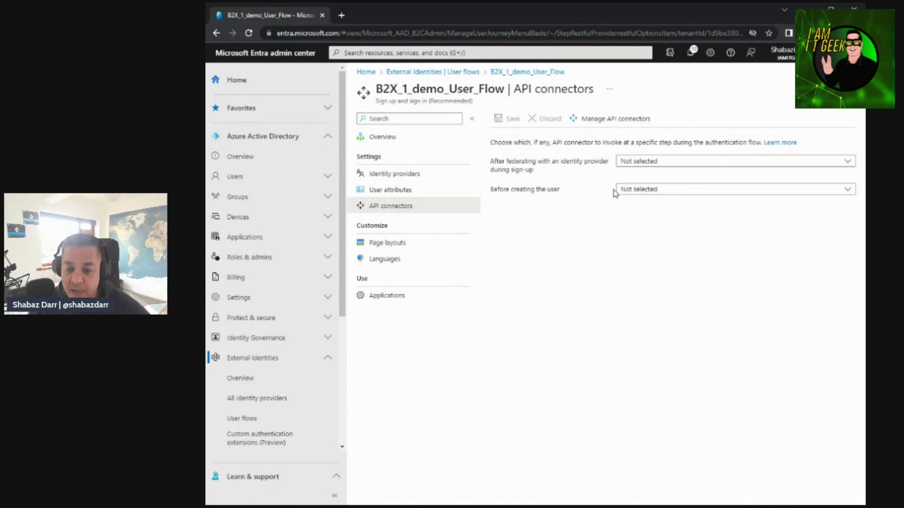
Step: Check the page layouts and language settings, then go back to the User flows list
click(392, 244)
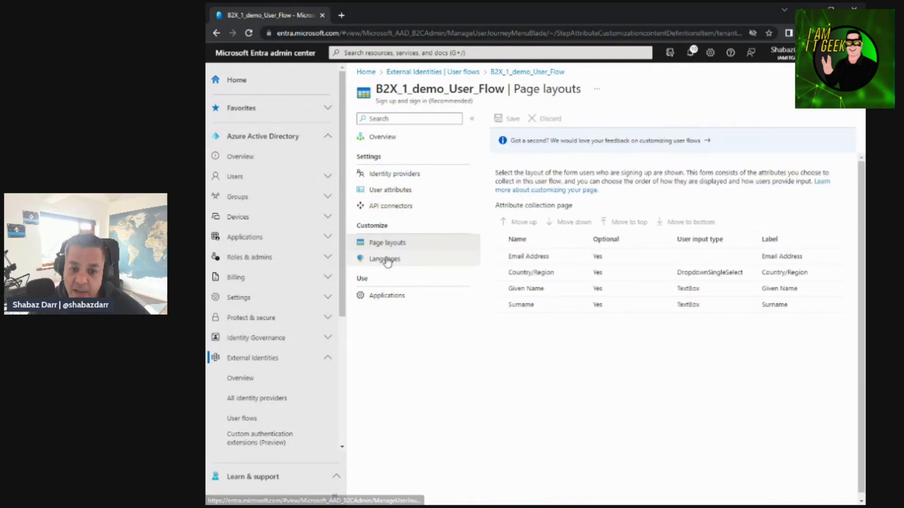
click(383, 259)
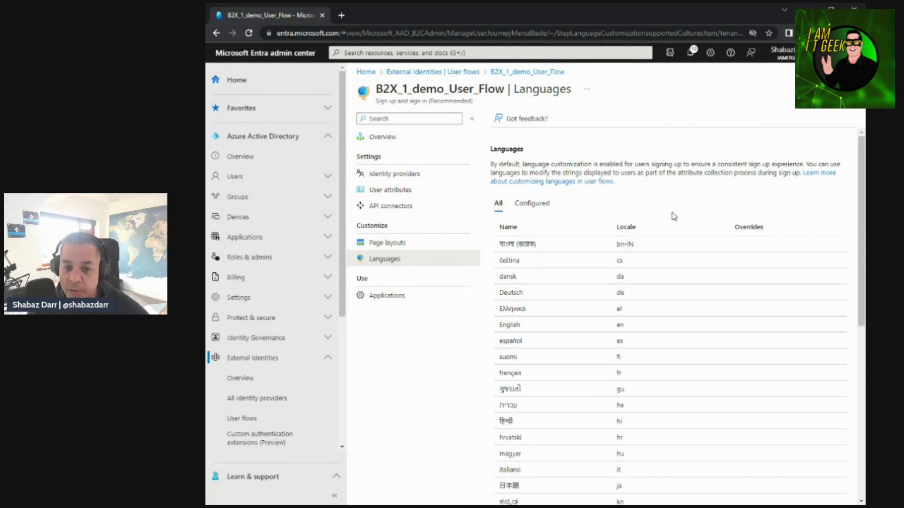
click(471, 71)
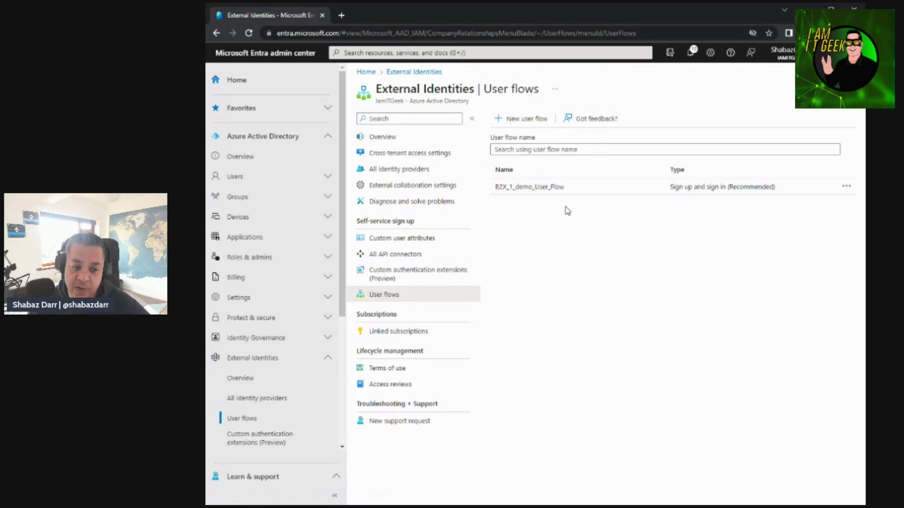